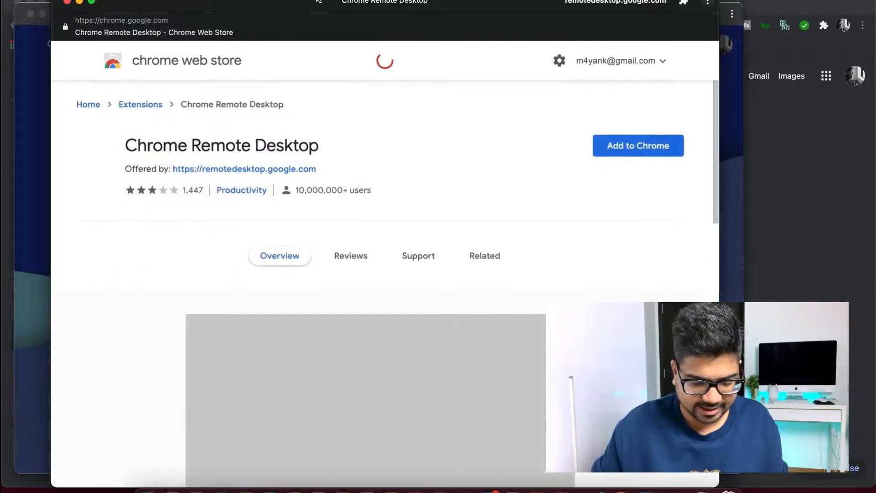
Add the Chrome Remote Desktop extension to Chrome and launch it from the Extensions menu.
left_click(622, 152)
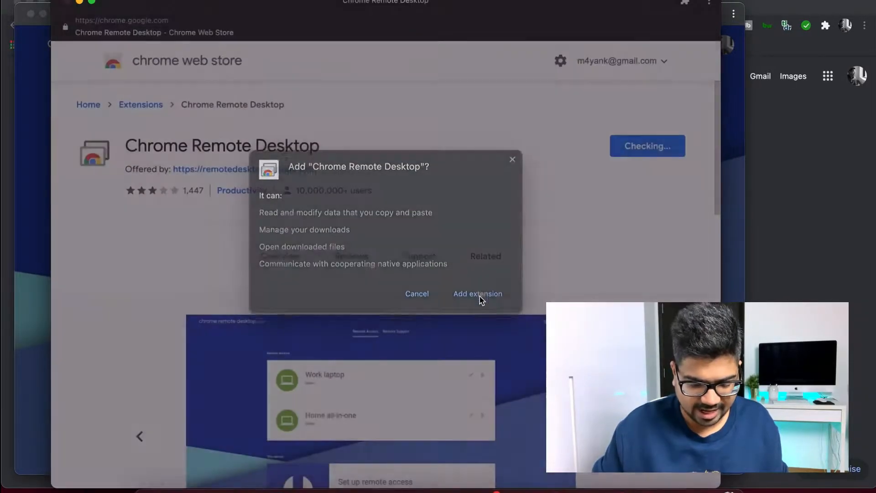
left_click(476, 293)
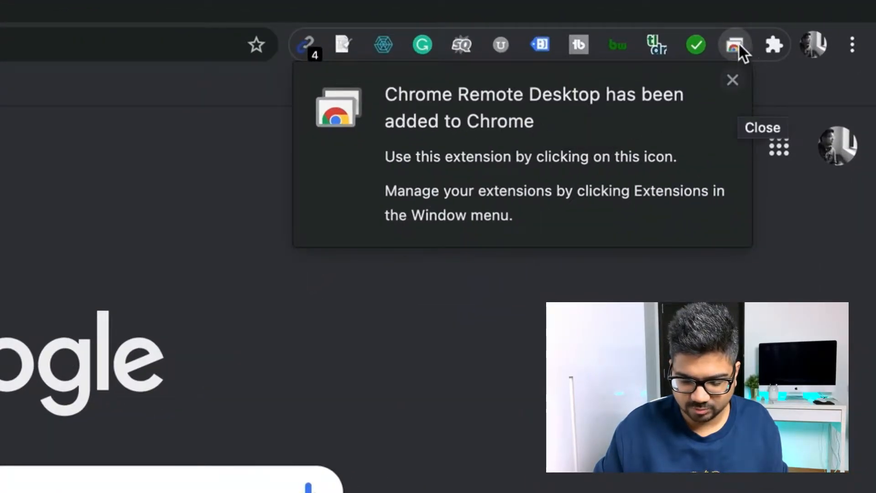
left_click(732, 80)
left_click(773, 44)
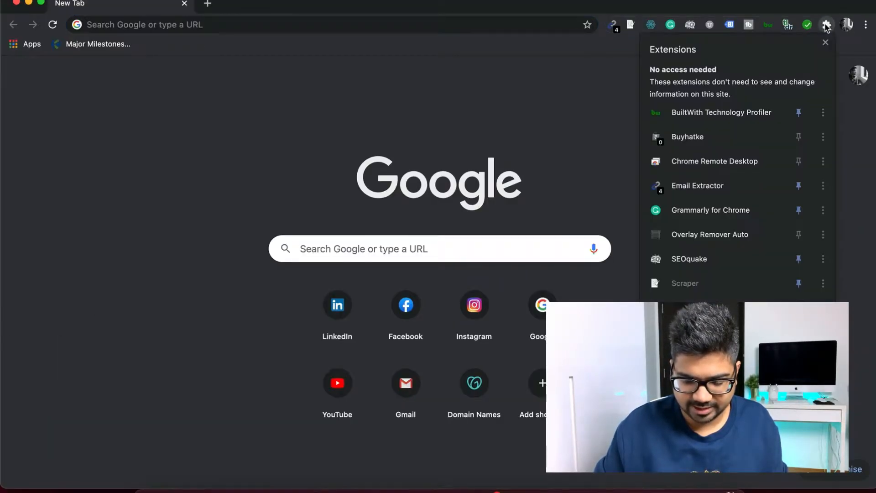
left_click(694, 161)
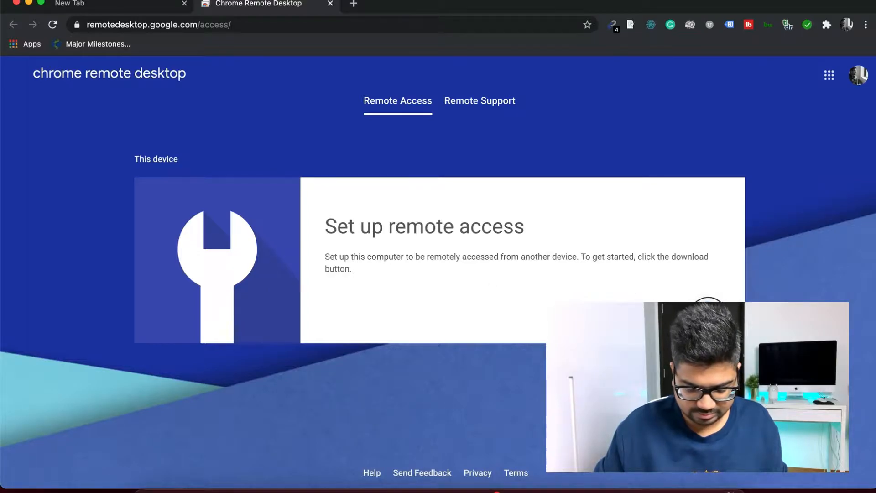
Download the Chrome Remote Desktop host app from the Set up remote access section.
left_click(707, 315)
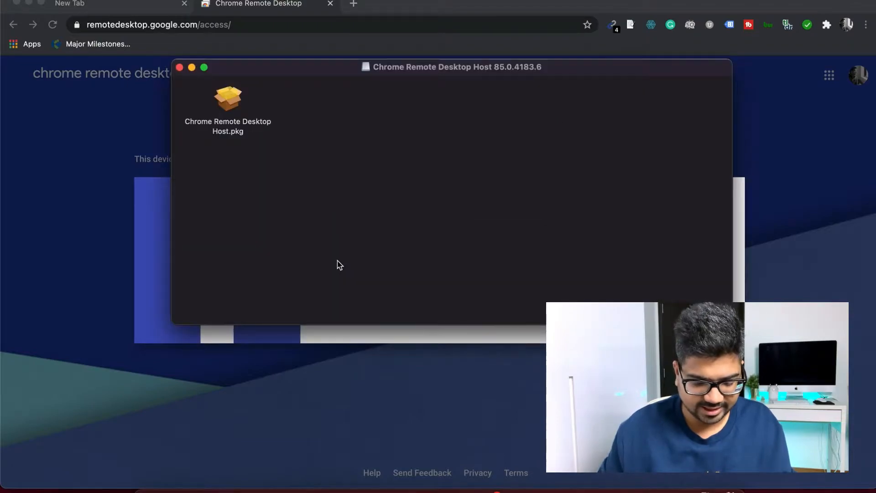
Install Chrome Remote Desktop Host.pkg with the Mac password, then move the installer to the Bin.
double_click(234, 107)
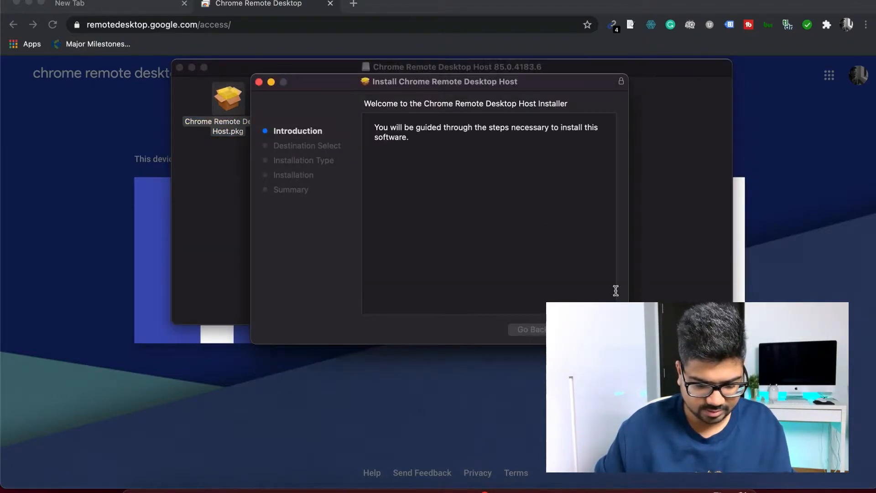
left_click(589, 329)
left_click(588, 330)
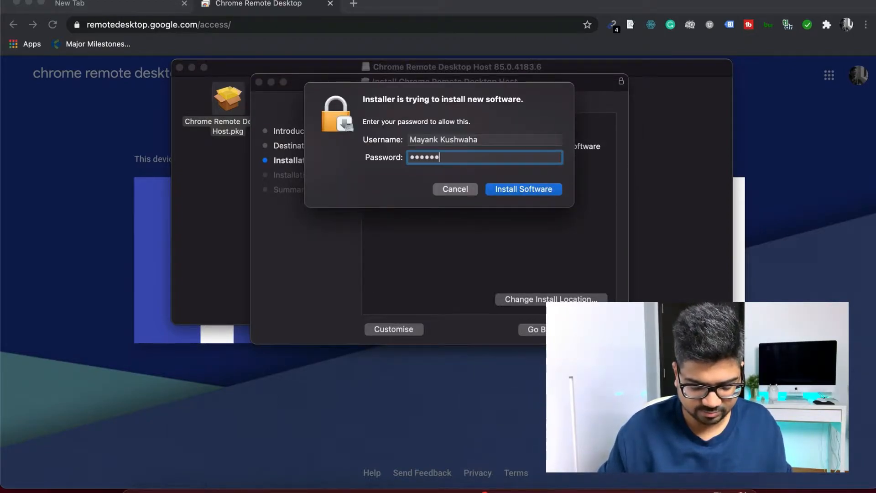
key("Return")
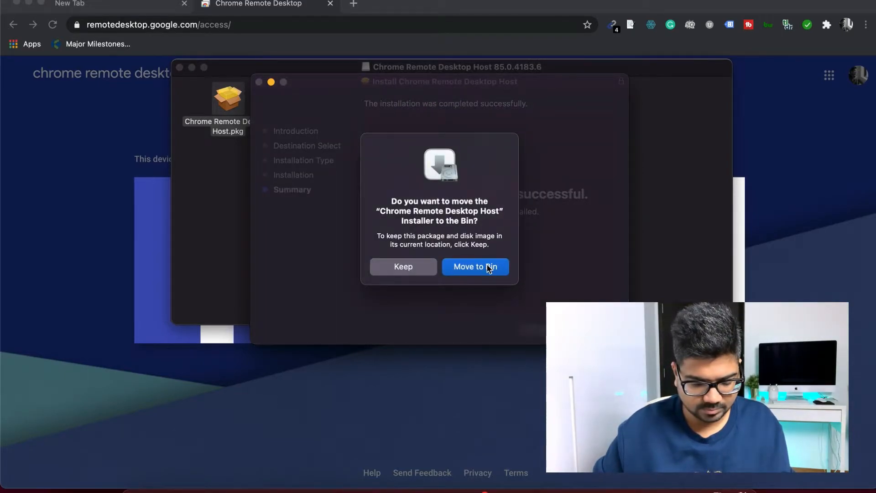
left_click(488, 268)
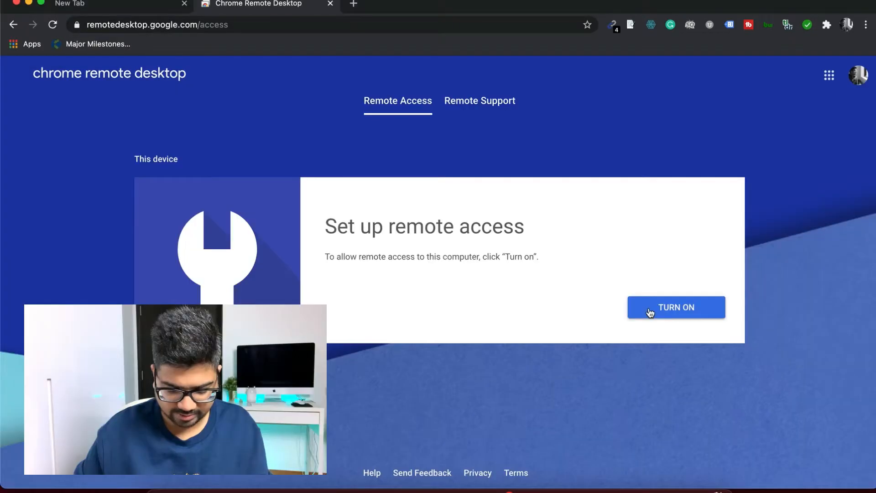
Turn on remote access and rename this Mac to 'Mayan'.
left_click(647, 311)
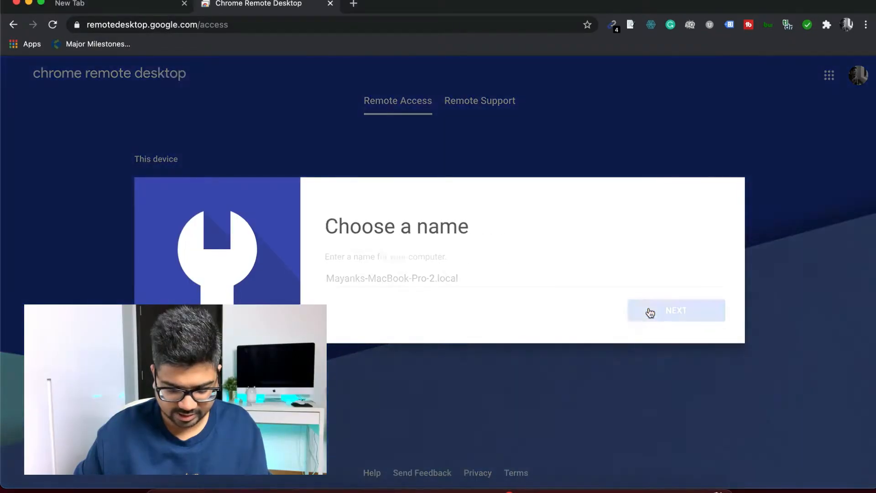
triple_click(554, 278)
key("BackSpace")
type("Mayank Macbook")
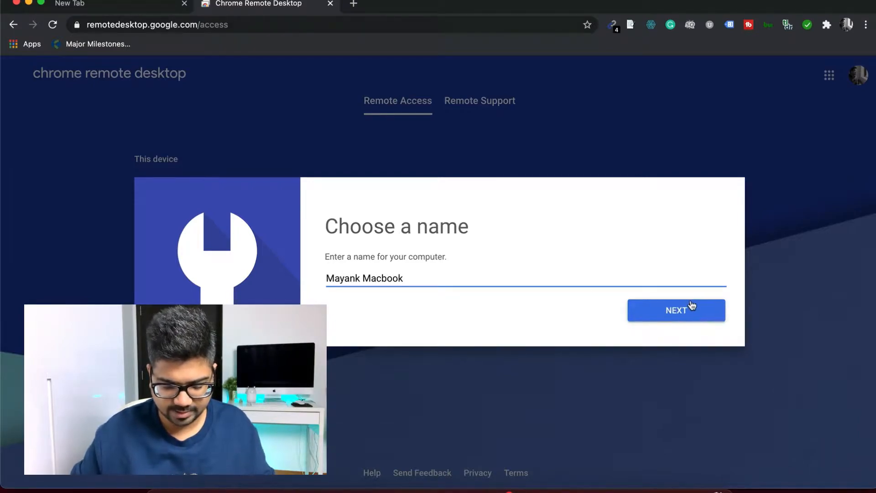
left_click(691, 305)
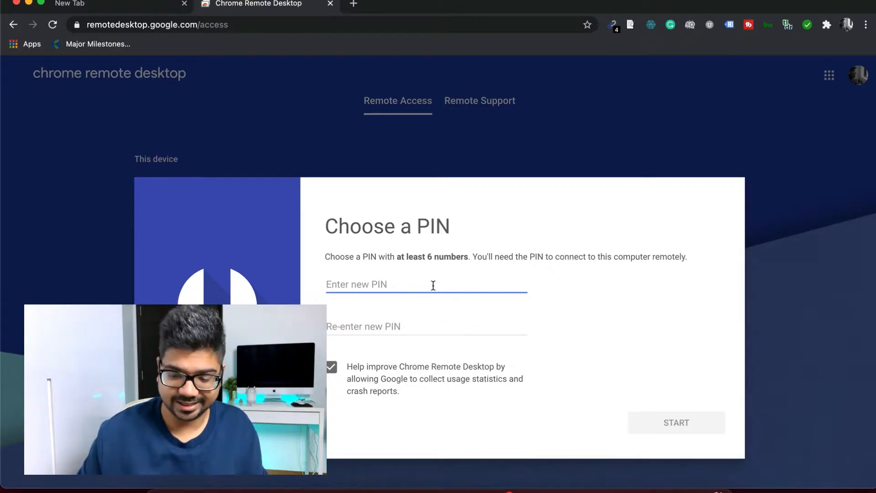
Enter and confirm a PIN, start remote access, and decline saving the PIN as a password.
type("12")
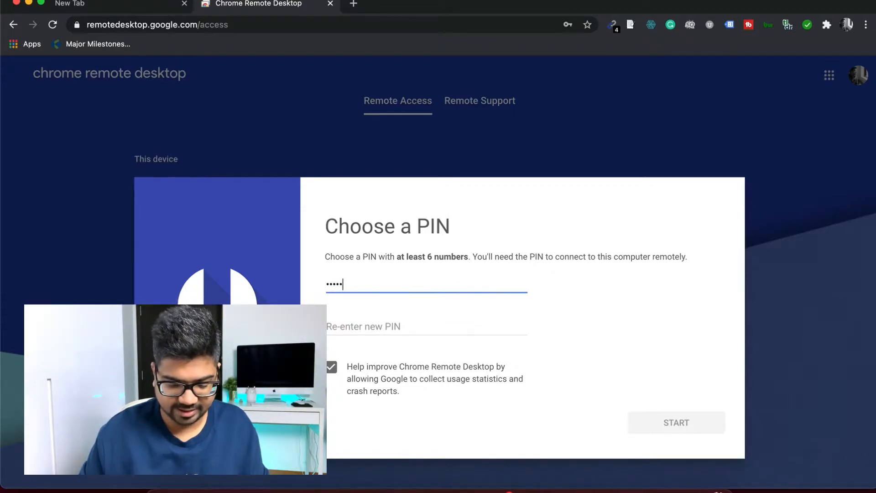
key("Tab")
type("12")
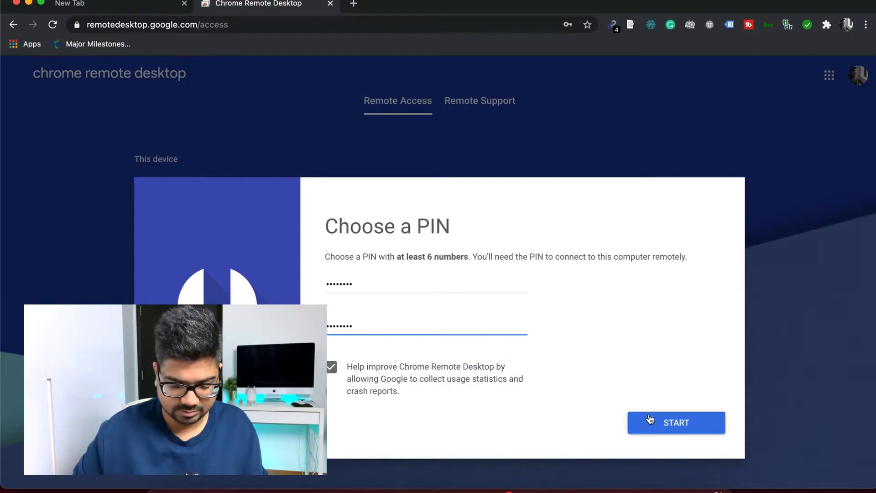
left_click(650, 419)
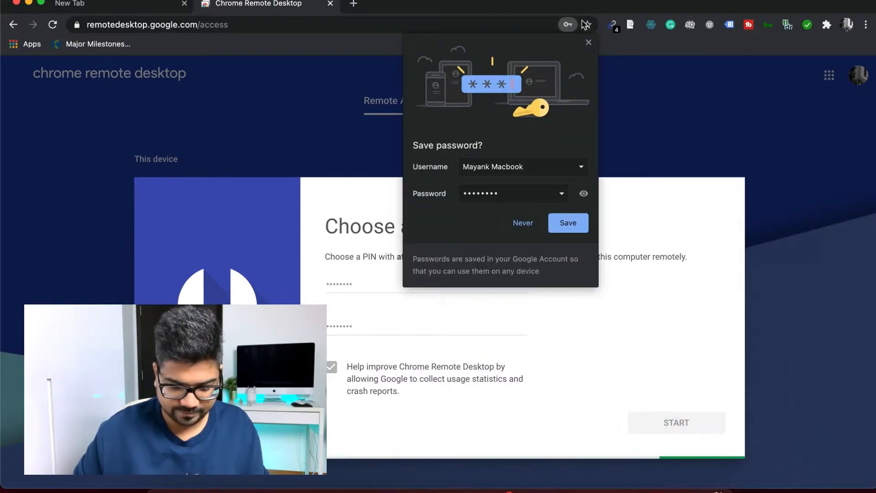
left_click(588, 43)
Authorize the macOS permission prompt with the account password.
left_click(465, 156)
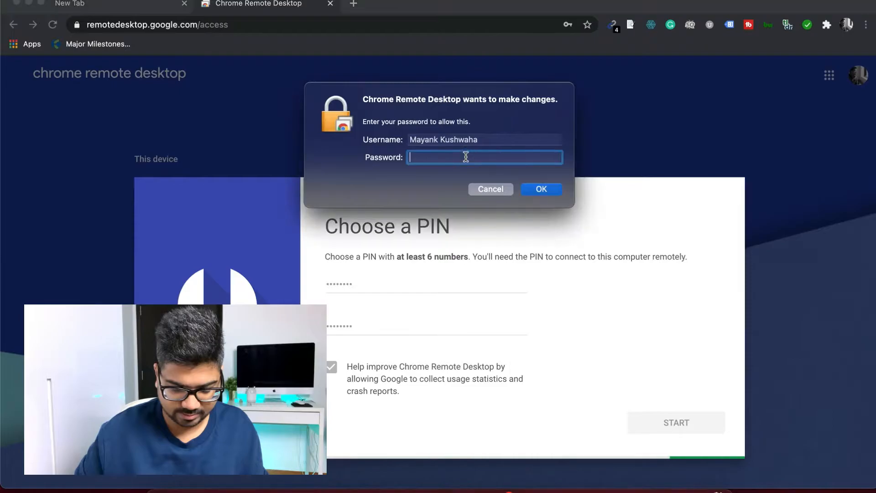
type("•••••••••••")
key("Return")
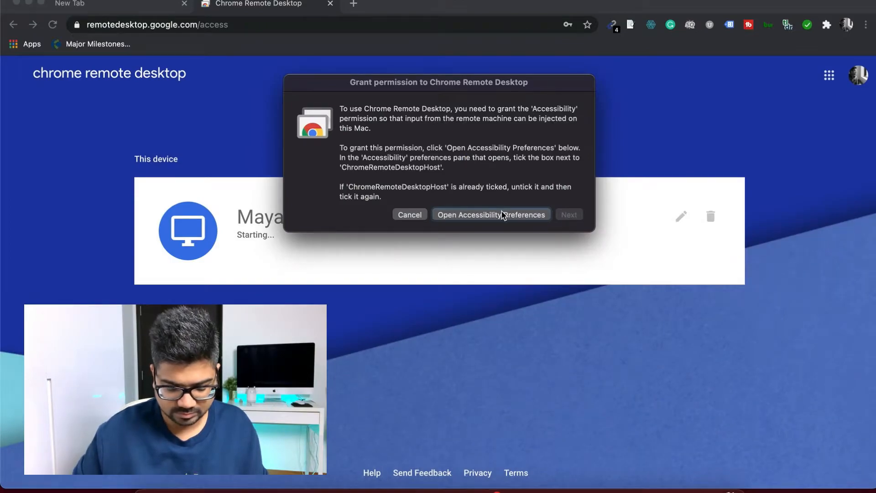
Unlock the Accessibility privacy settings with the password, then close Security & Privacy.
left_click(503, 214)
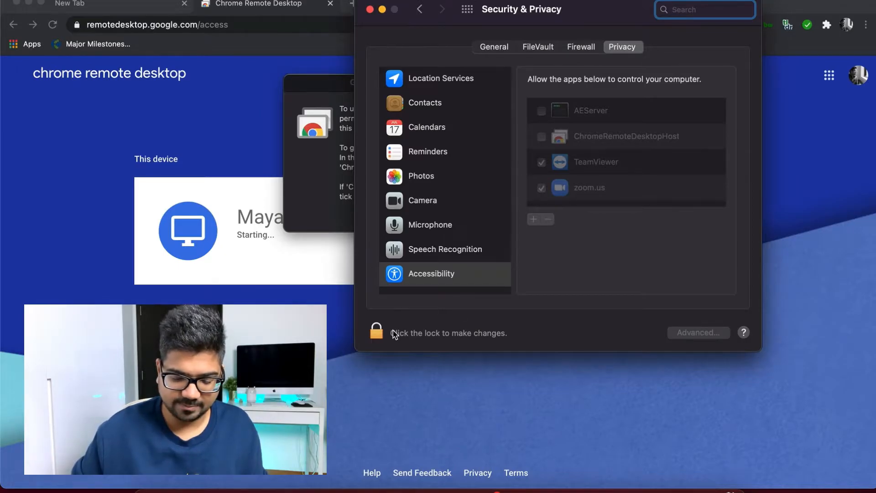
left_click(377, 332)
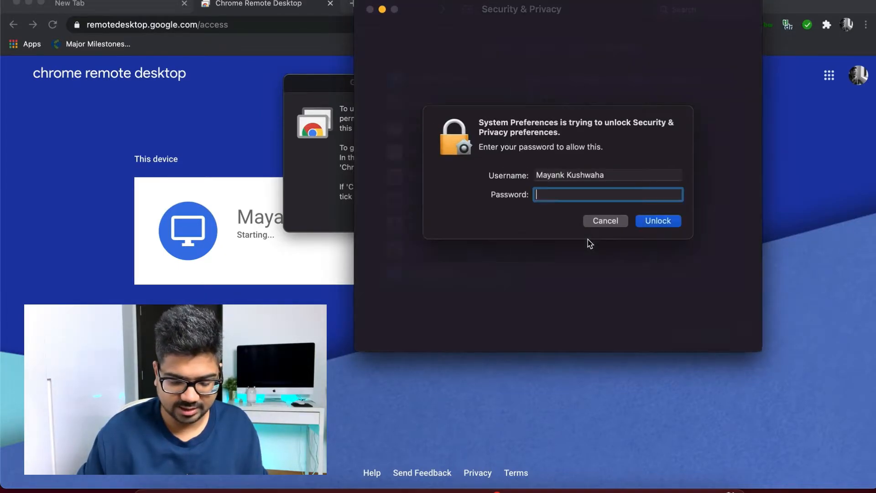
type("••••••••••")
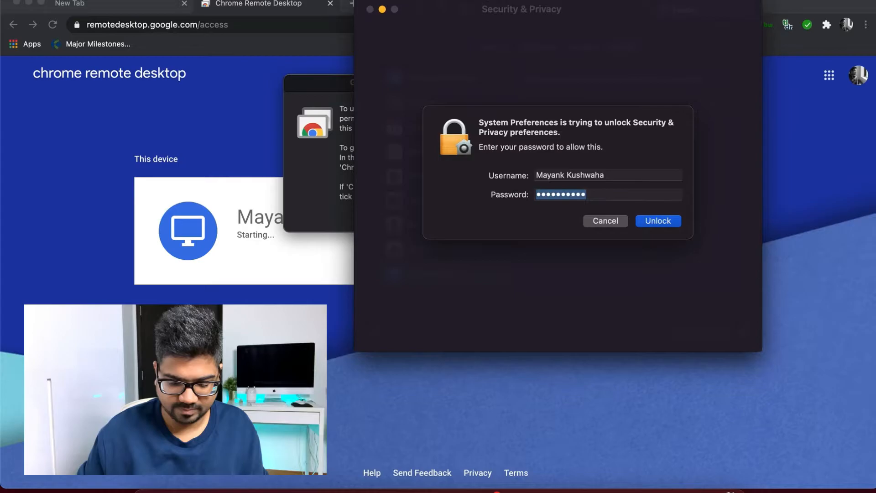
key("Return")
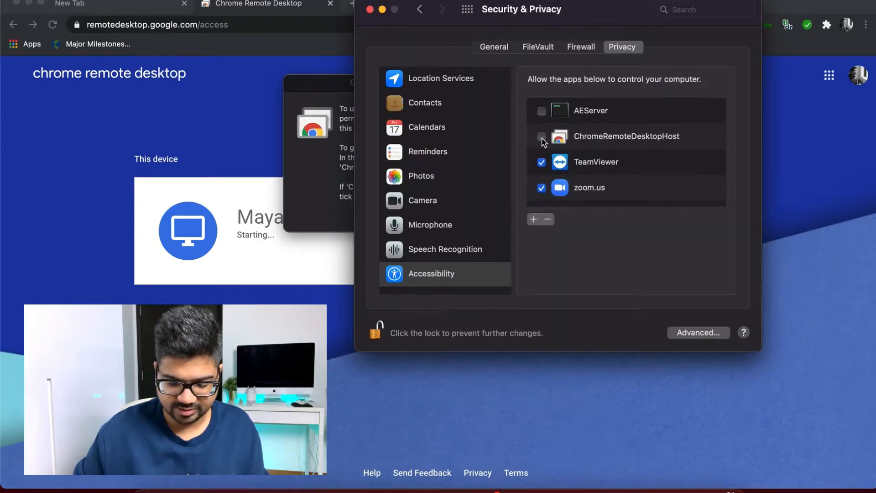
left_click(370, 10)
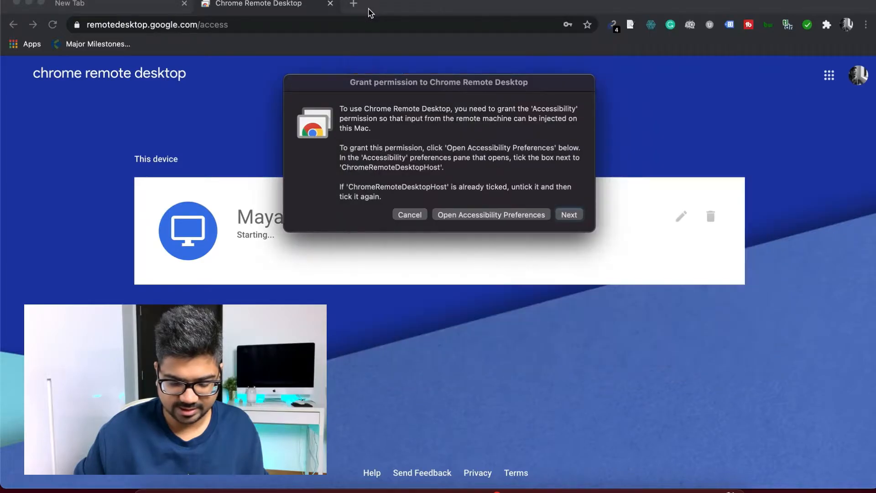
Unlock Screen Recording privacy settings for ChromeRemoteDesktopHost and finish the Chrome Remote Desktop permission steps.
left_click(568, 214)
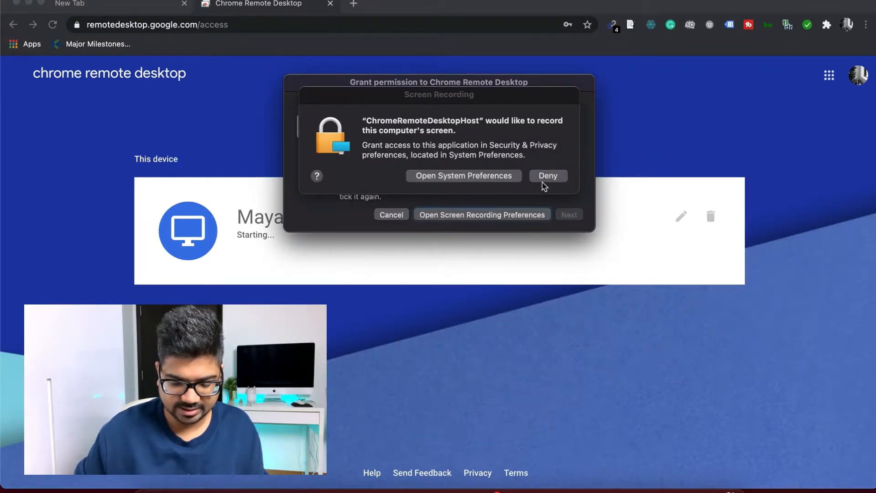
left_click(507, 176)
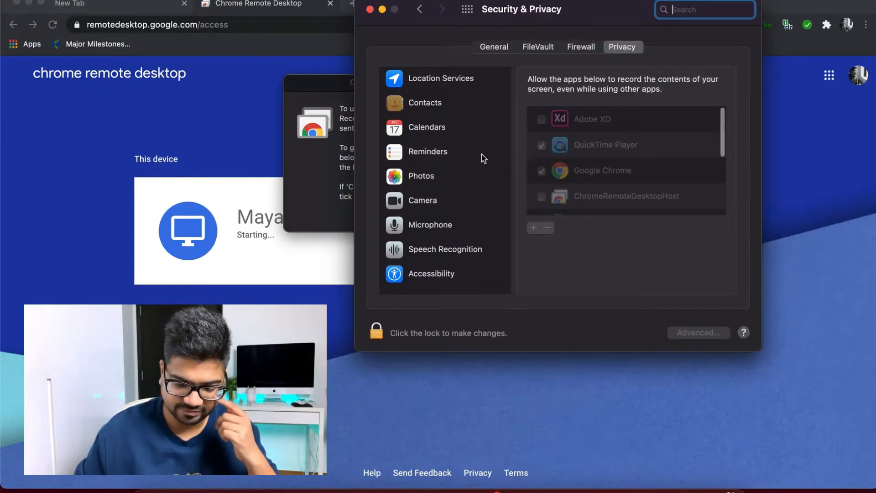
scroll(560, 177, "down", 3)
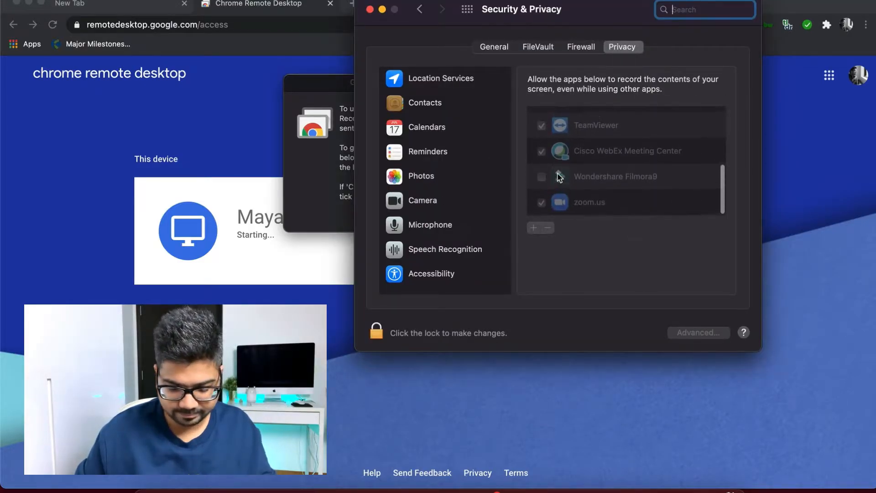
left_click(375, 332)
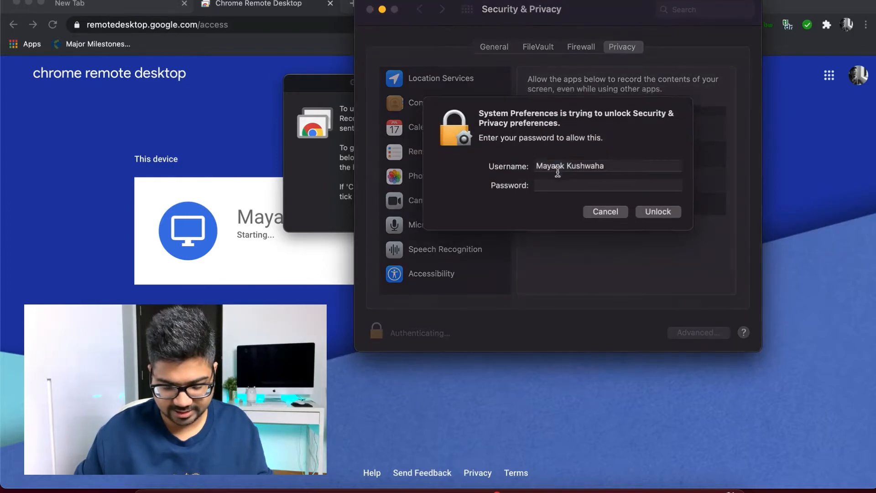
type("••••••")
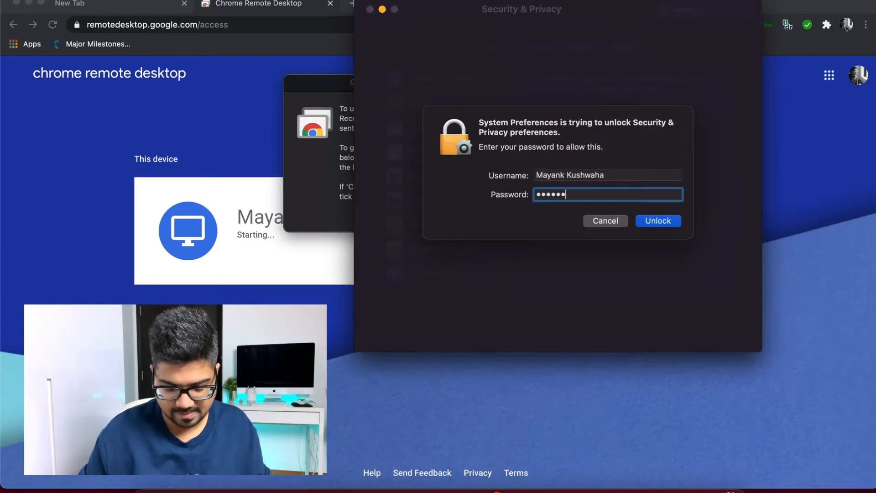
left_click(655, 223)
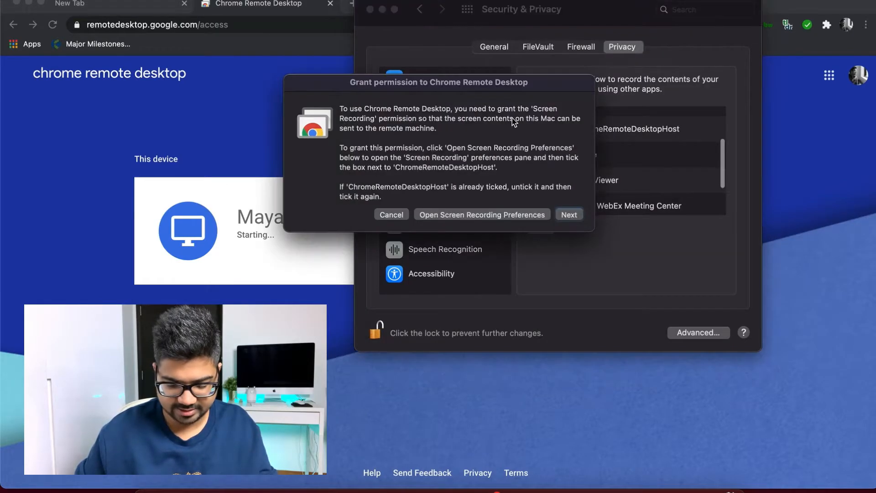
left_click(571, 214)
left_click(571, 215)
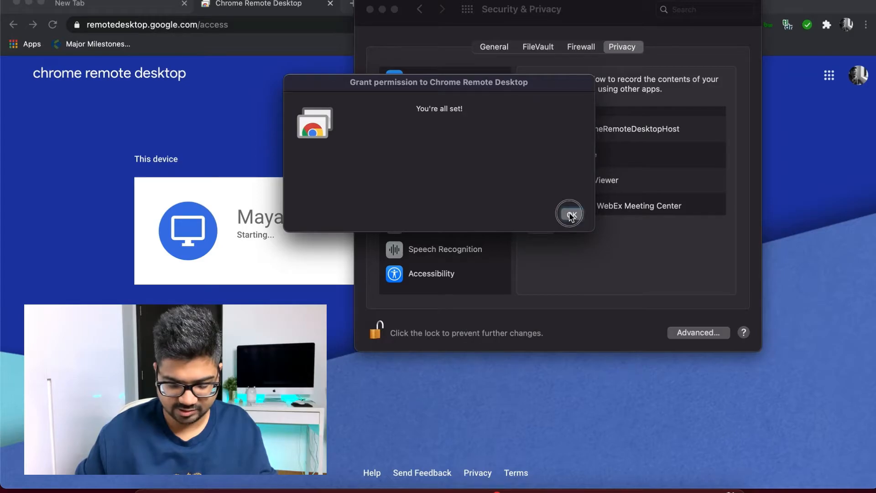
Close the Security & Privacy window to reveal the Remote Access page listing the Mac.
left_click(370, 10)
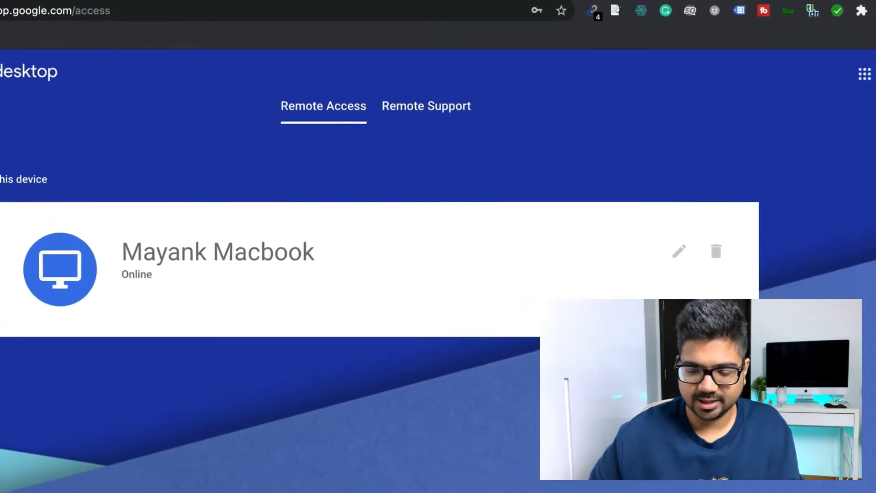
left_click(842, 40)
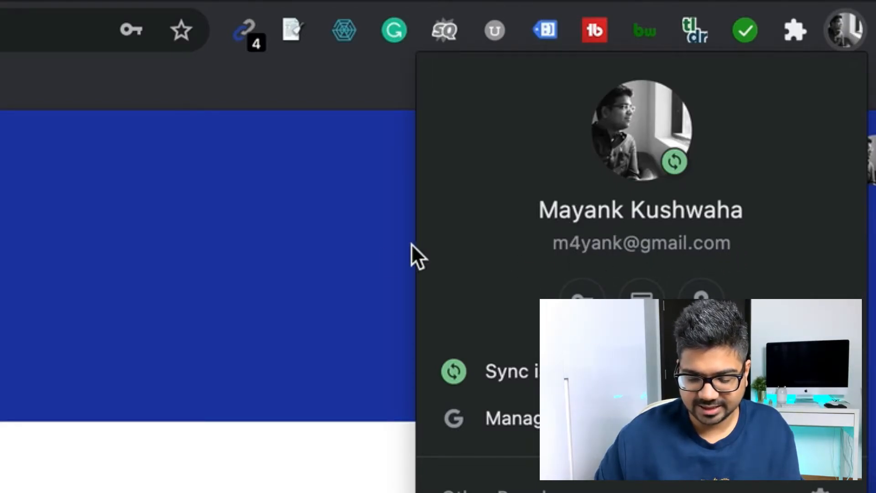
left_click(360, 263)
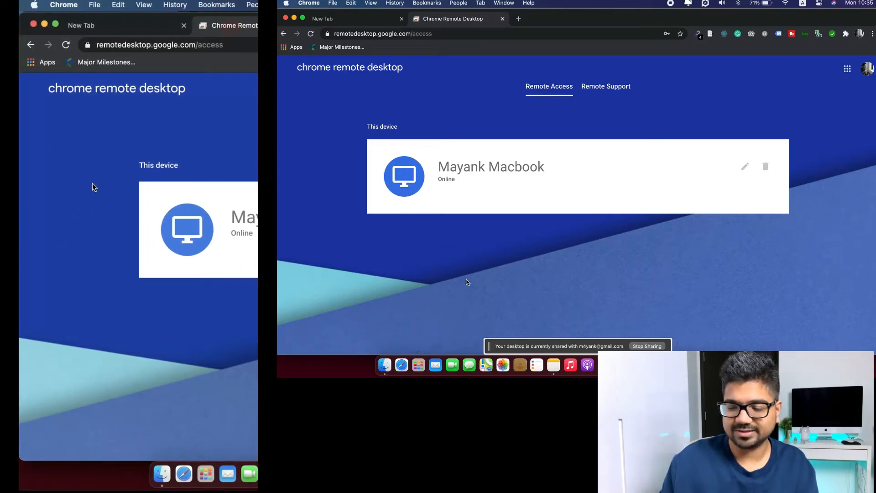
Zoom out the remote view, open the Major Milestones bookmark and reload the page.
scroll(86, 160, "down", 2)
scroll(138, 244, "down", 5)
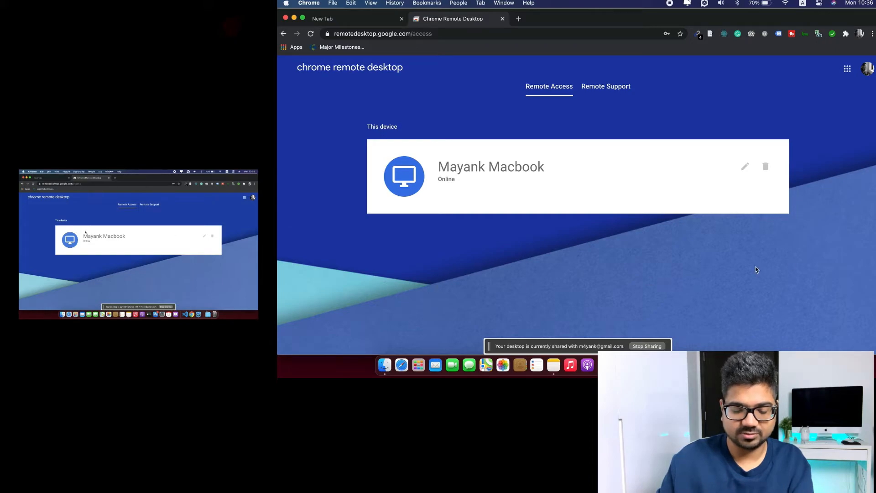
left_click(316, 47)
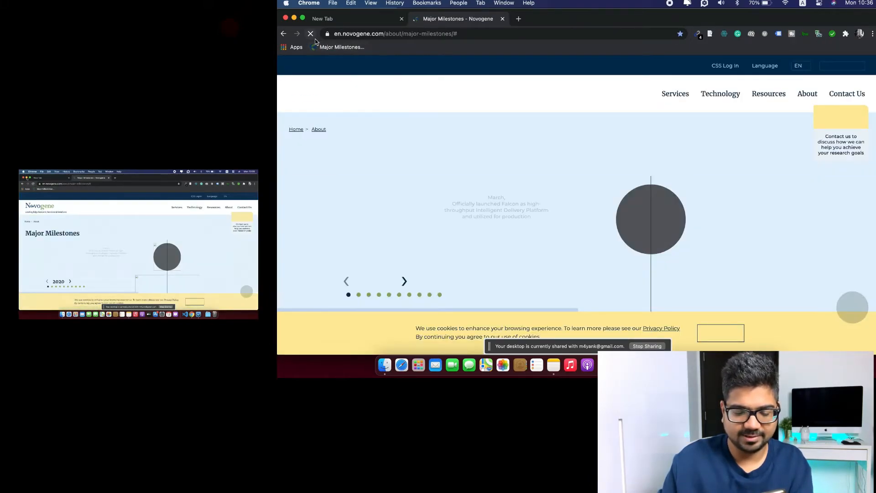
left_click(315, 39)
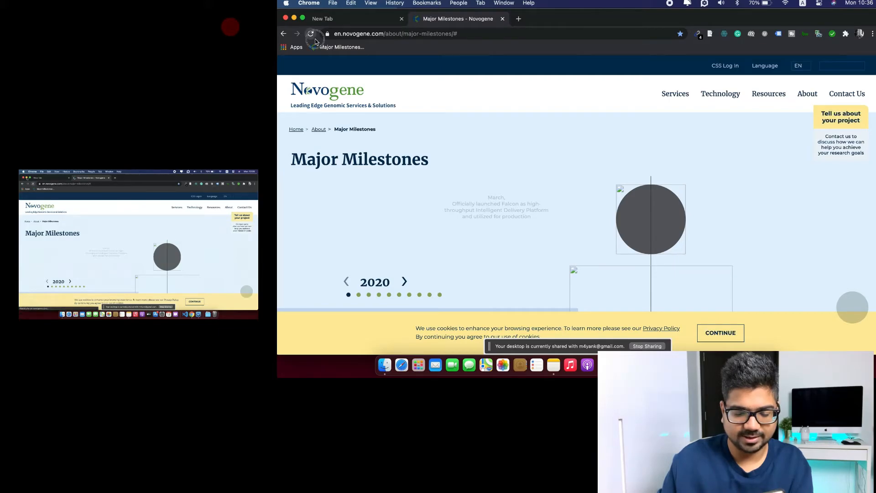